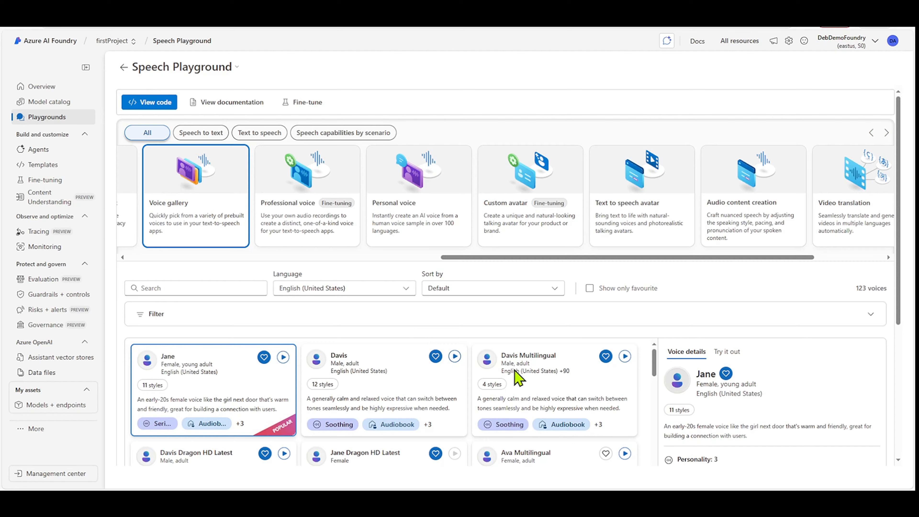
Step: Browse the English (United States) voices in the voice gallery, including their descriptions, styles and tailored scenarios
scroll(514, 389, down, 5)
scroll(514, 389, down, 10)
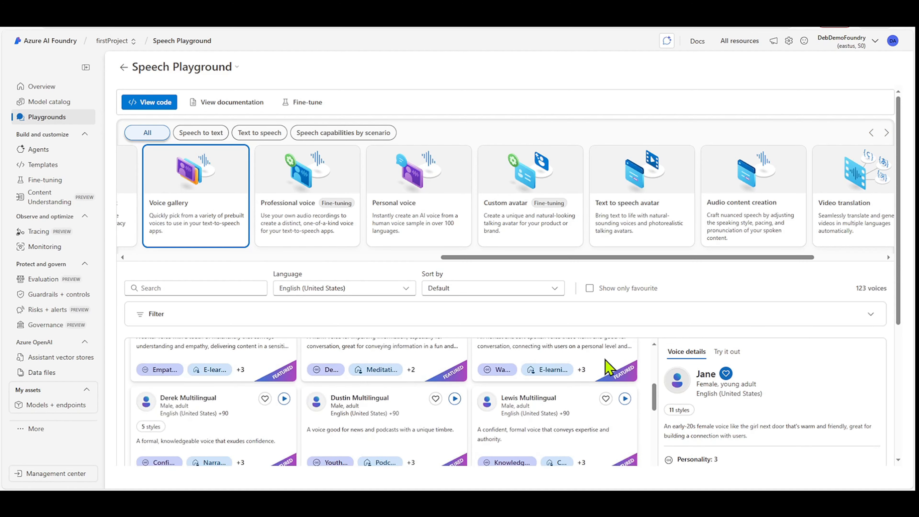
scroll(839, 293, down, 4)
scroll(519, 319, down, 15)
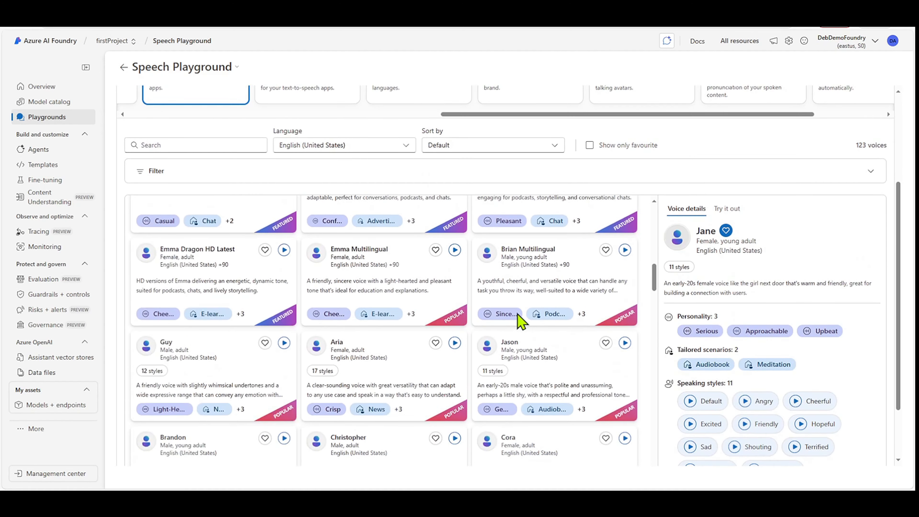
scroll(519, 318, down, 7)
scroll(518, 318, up, 7)
scroll(519, 318, up, 12)
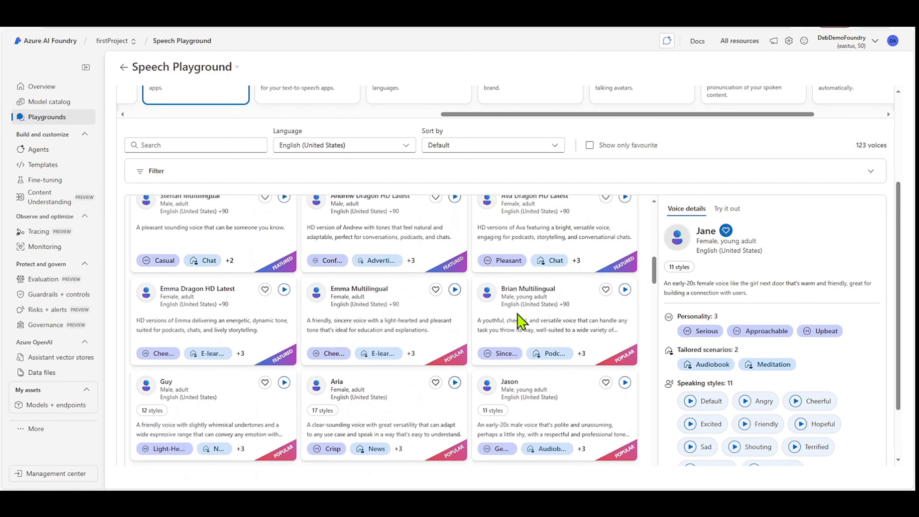
scroll(519, 318, up, 5)
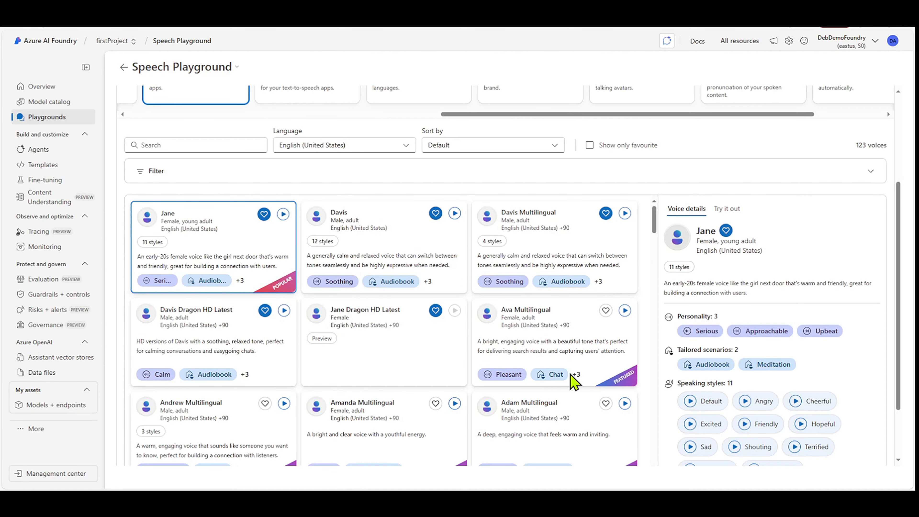
scroll(574, 377, down, 2)
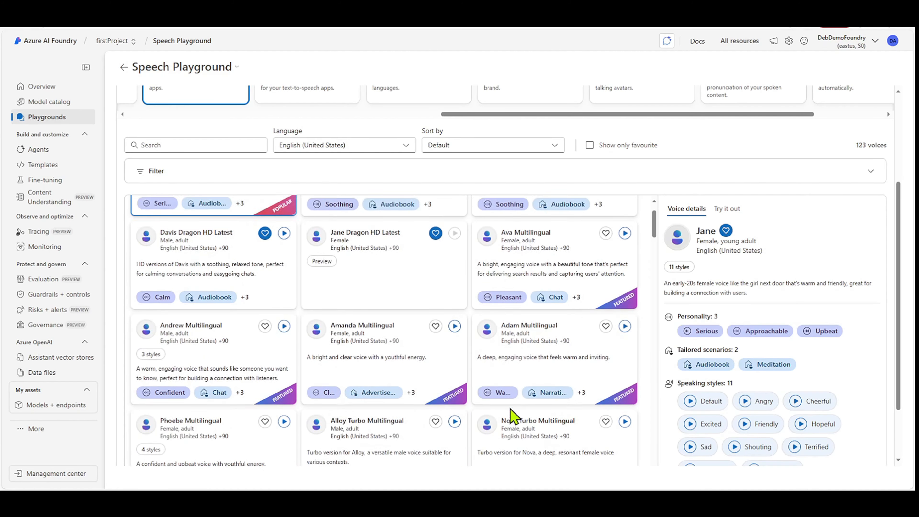
scroll(513, 420, up, 2)
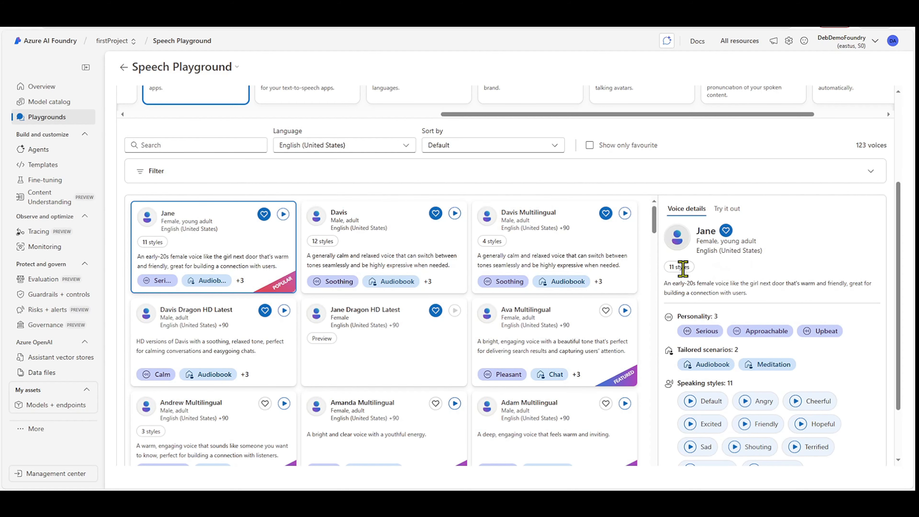
Step: Play the Unfriendly and Hopeful speaking style samples of the Jane voice
scroll(859, 380, down, 1)
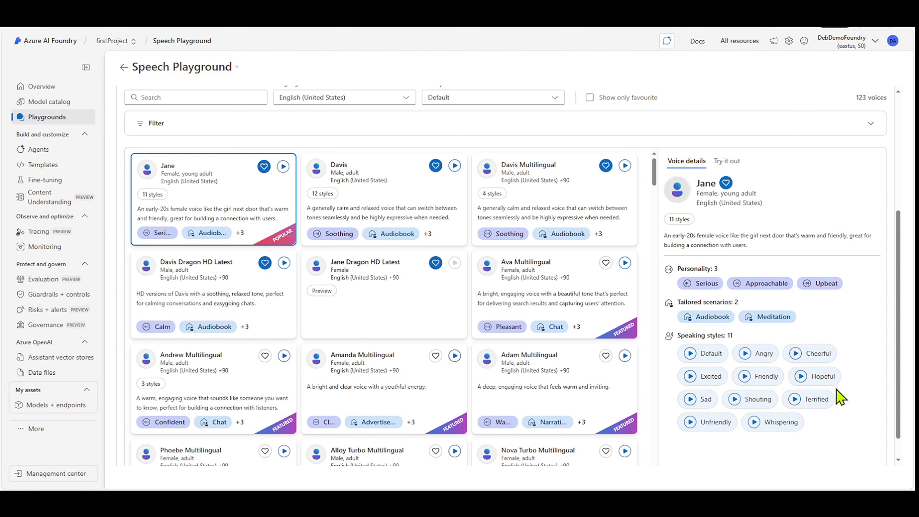
click(690, 422)
click(799, 377)
scroll(454, 356, down, 3)
scroll(452, 355, up, 6)
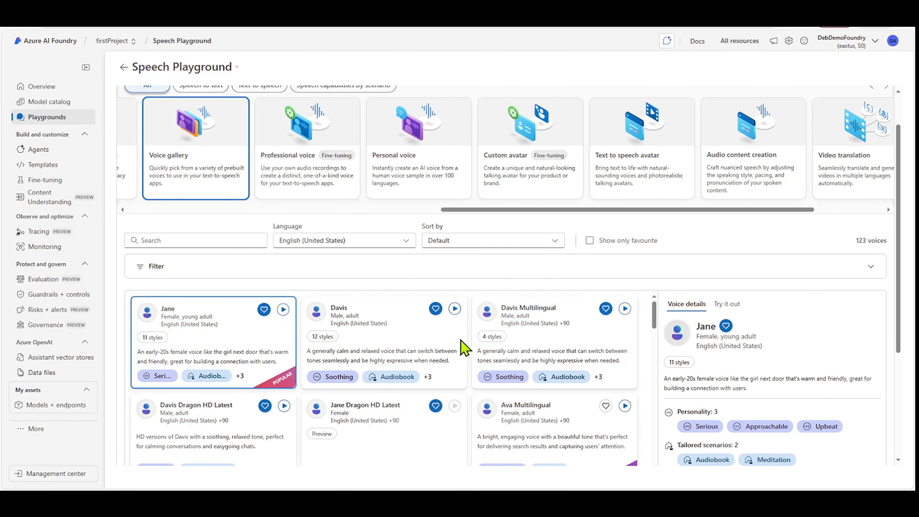
Step: Search the voice gallery for "Jenny" and clear the search again
click(173, 238)
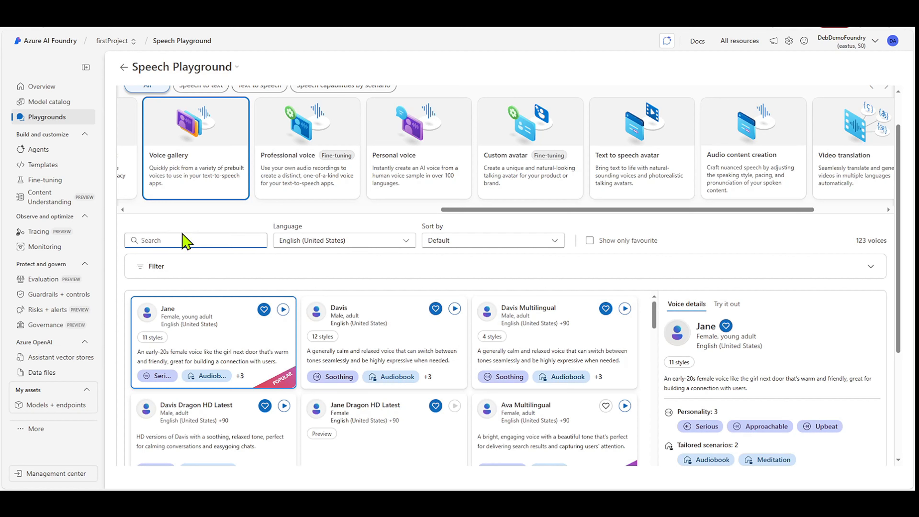
text(Jenny)
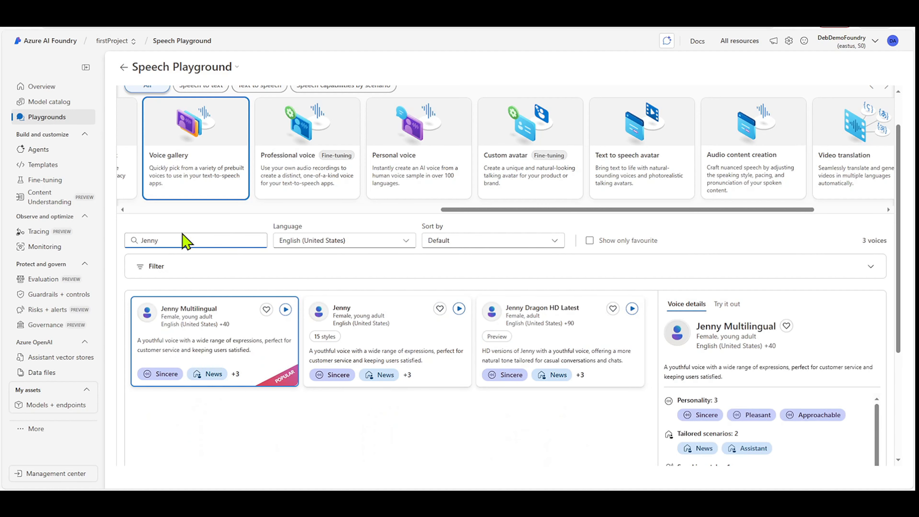
key(BackSpace)
key(BackSpace)
key(BackSpace)
key(BackSpace)
key(BackSpace)
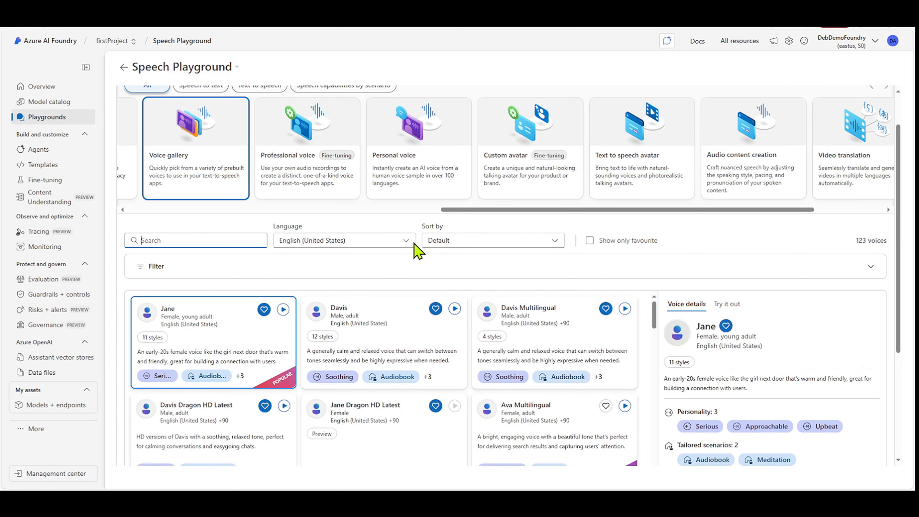
Step: Examine the available language and sorting options of the voice gallery without changing either
click(406, 240)
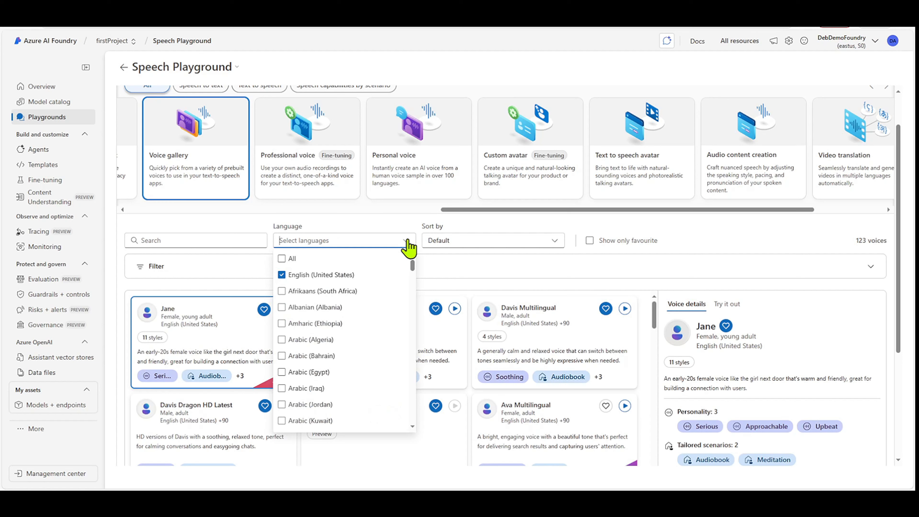
click(406, 240)
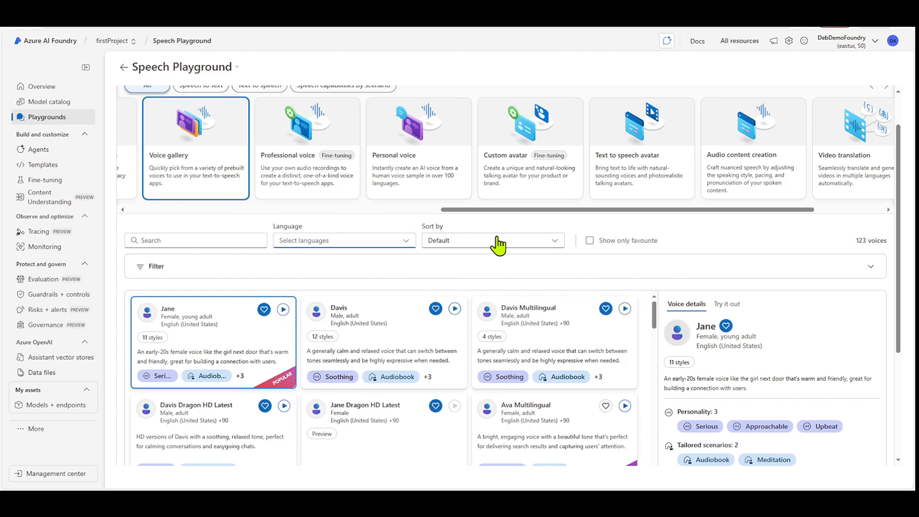
click(556, 242)
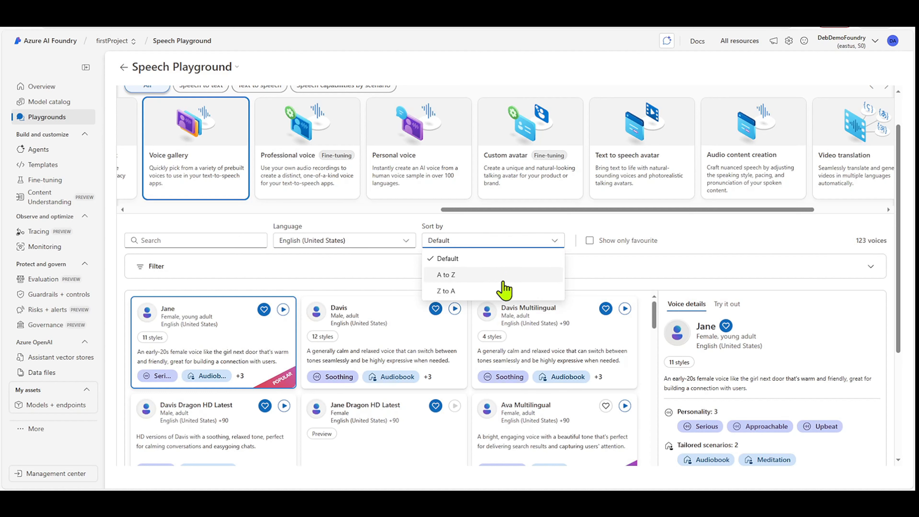
click(707, 244)
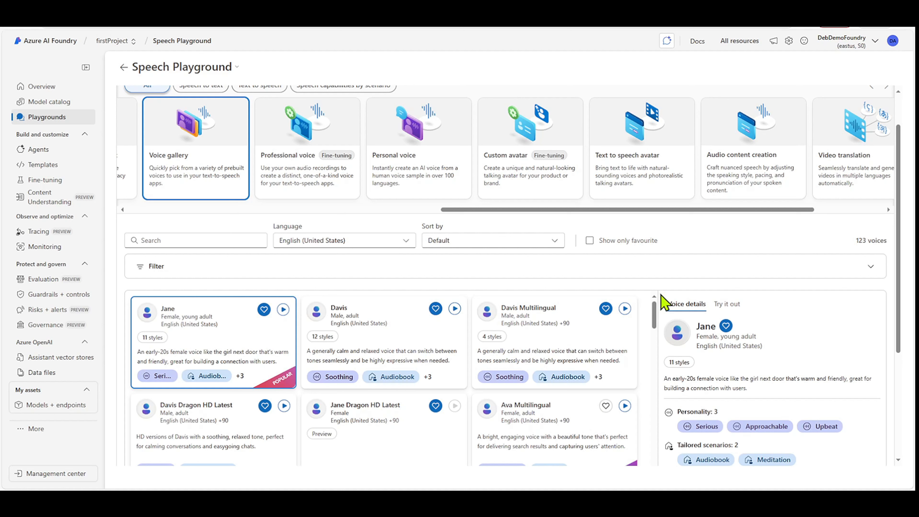
Step: Limit the gallery to favourite voices only and open the try-out for the Jane voice
click(589, 240)
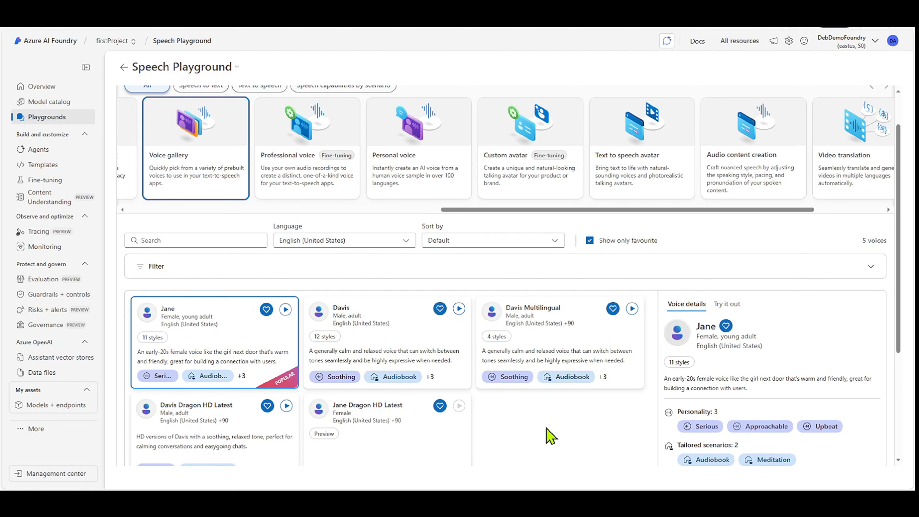
scroll(550, 436, down, 2)
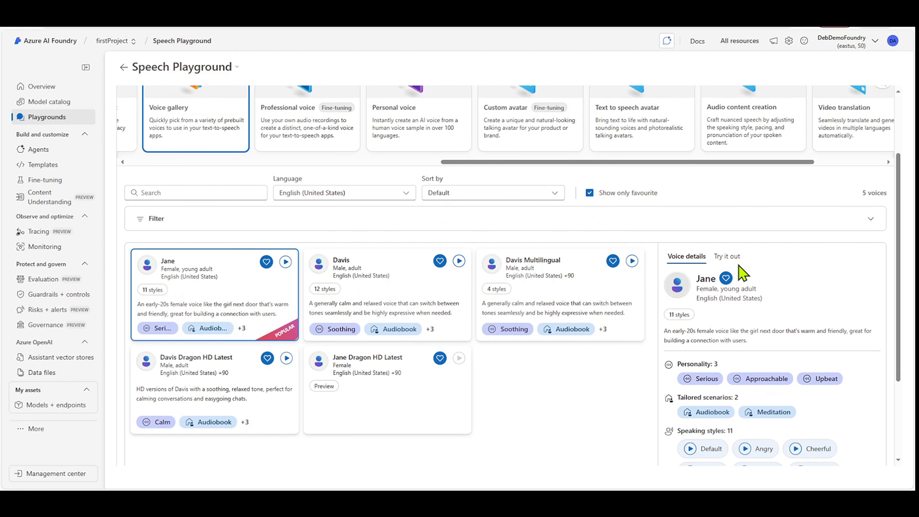
click(727, 256)
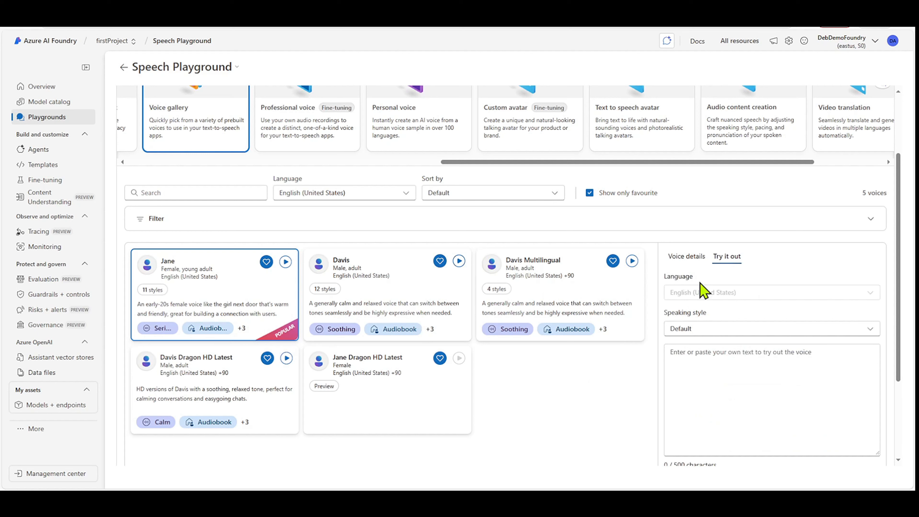
Step: Enter "Hello, how are you?" as the try-out text for the Jane voice and play it
click(718, 357)
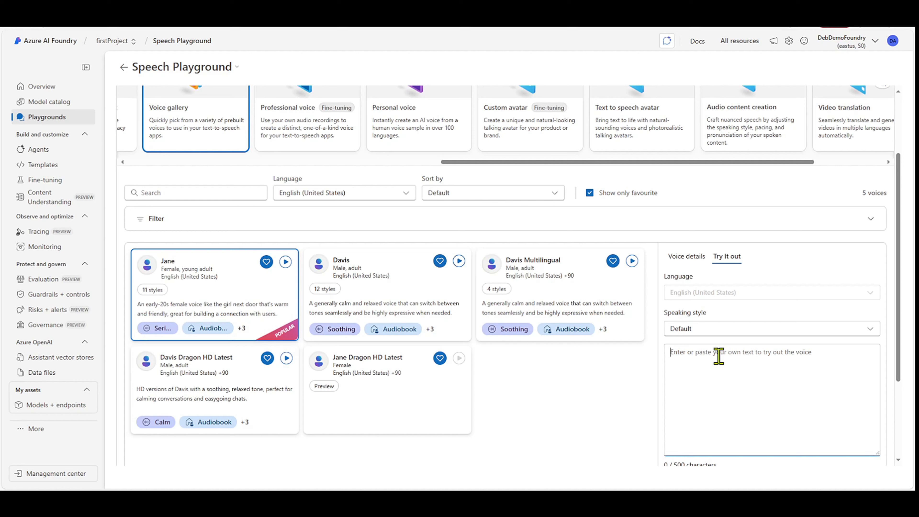
text(Hr)
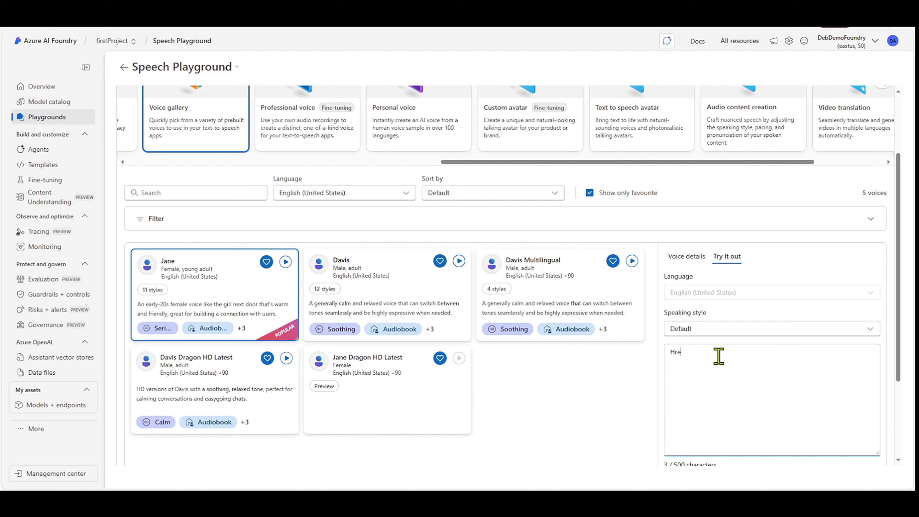
key(BackSpace)
text(ello, how a)
key(Tab)
text(?)
scroll(793, 418, down, 3)
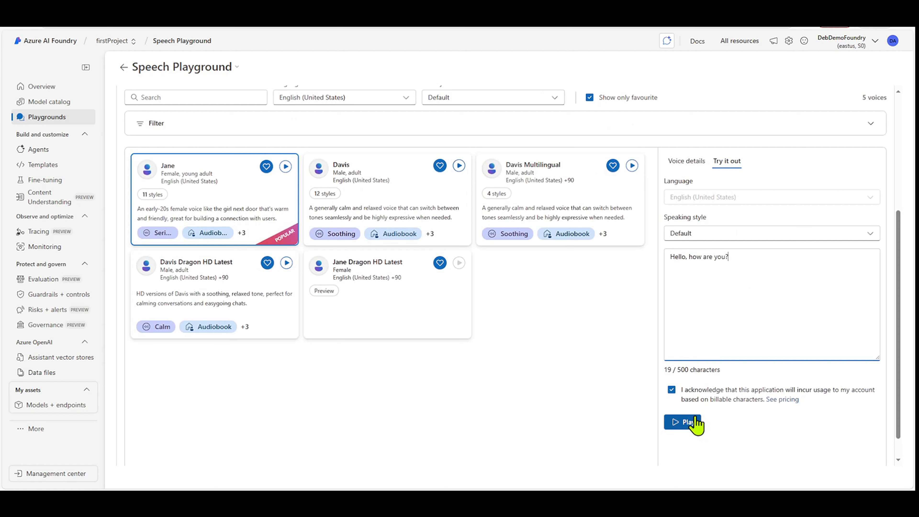
click(686, 423)
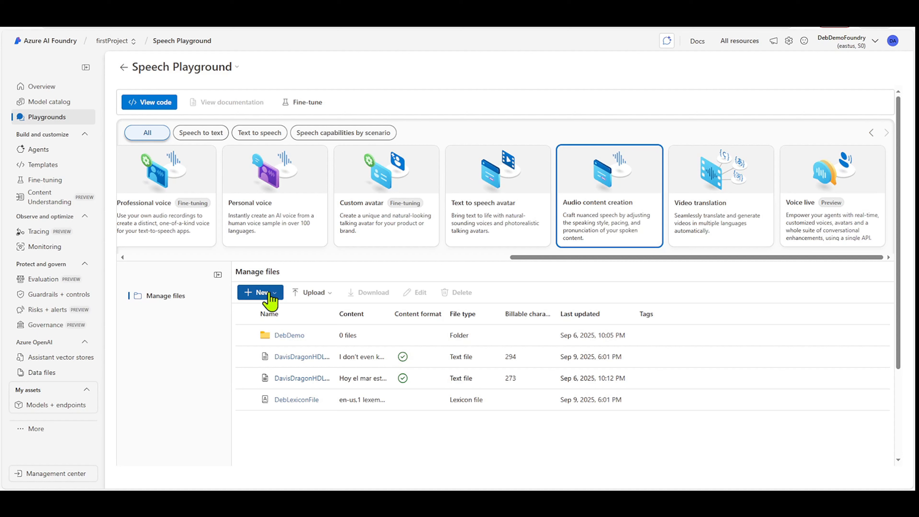
Step: Create a new text file in Audio content creation and enter "Hi, how are you?" as its text
click(258, 293)
click(263, 327)
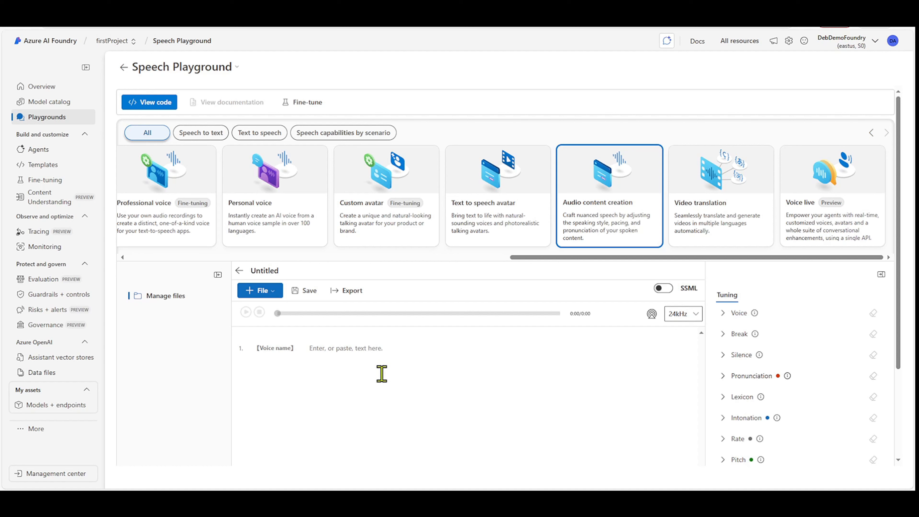
click(320, 353)
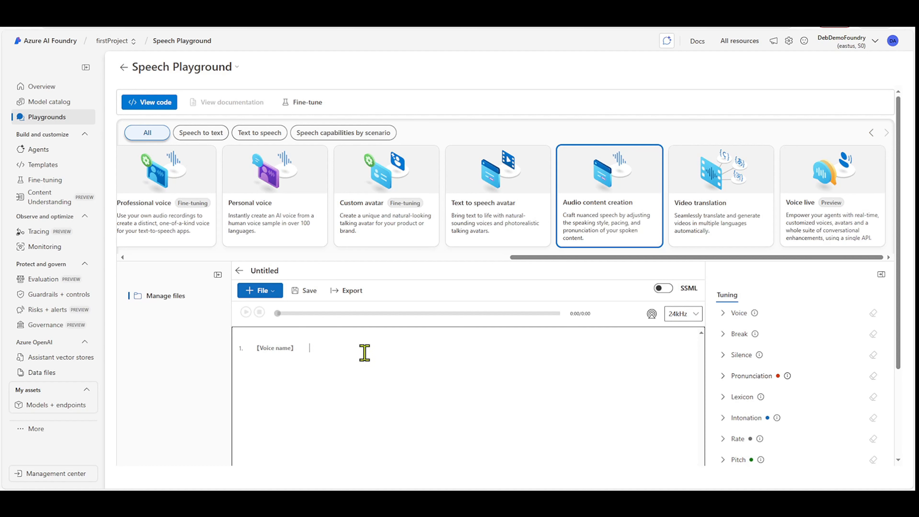
text(Hi)
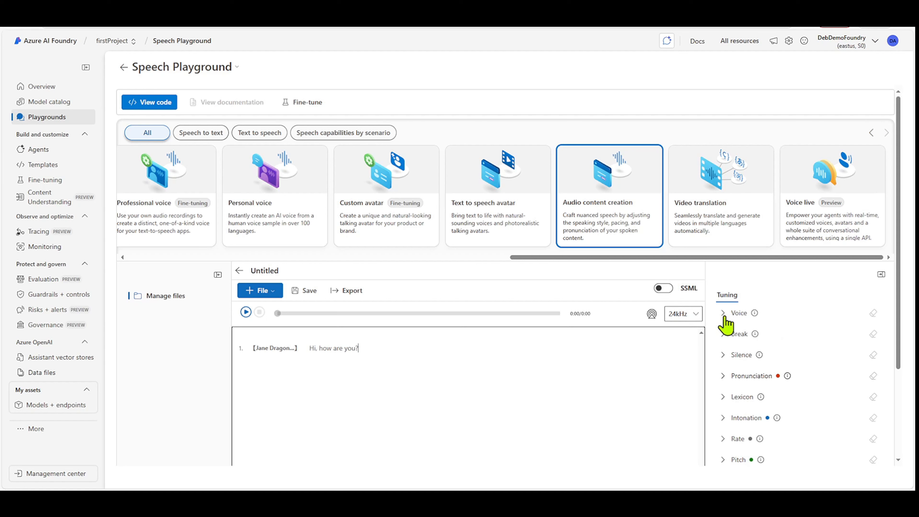
Step: Search the full voice list for "Davis" and assign the English (United States) Davis voice with 12 styles to the text
click(725, 314)
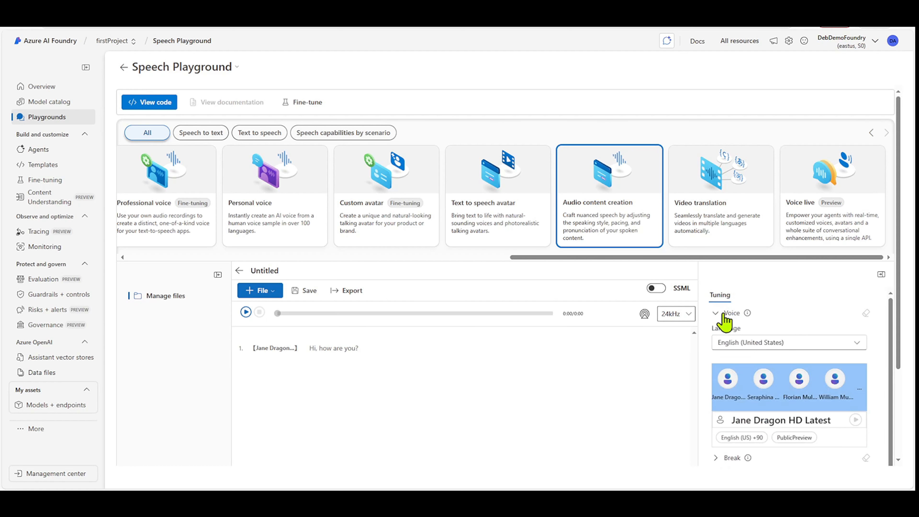
scroll(789, 370, down, 1)
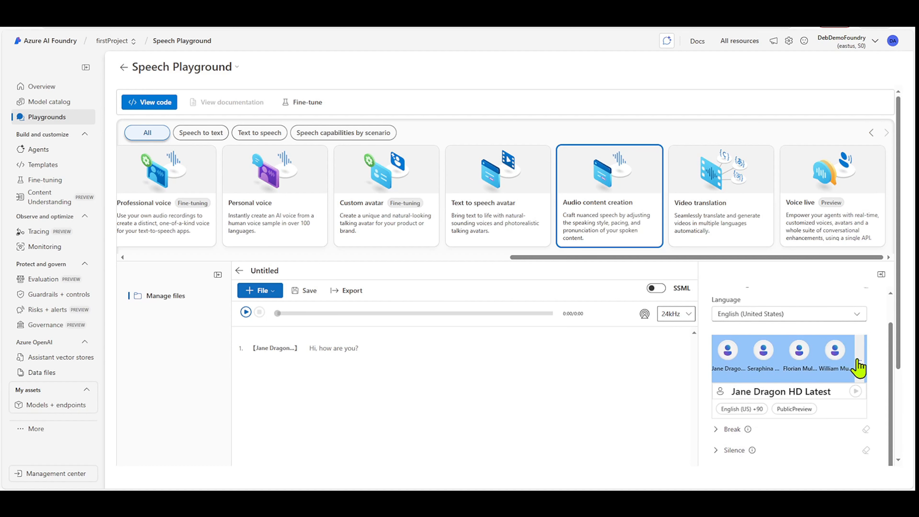
click(861, 363)
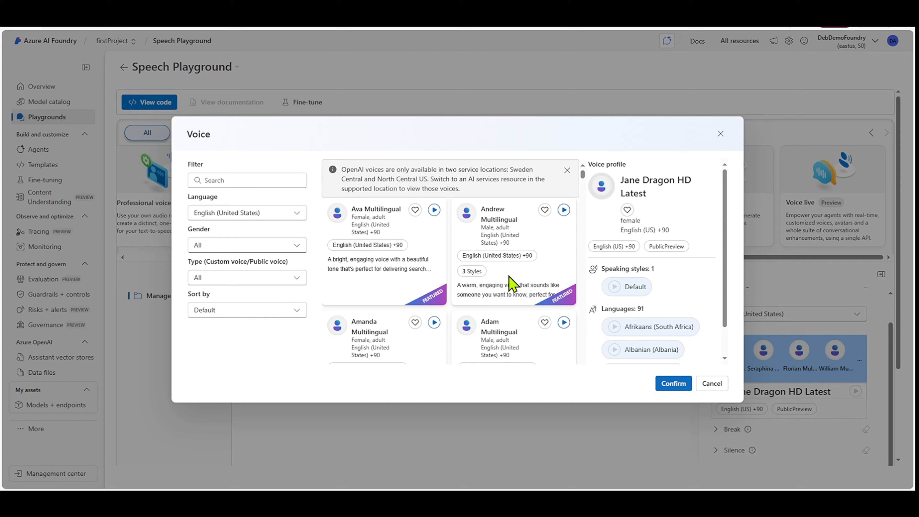
scroll(512, 284, down, 5)
scroll(509, 288, down, 2)
scroll(508, 287, up, 5)
click(217, 179)
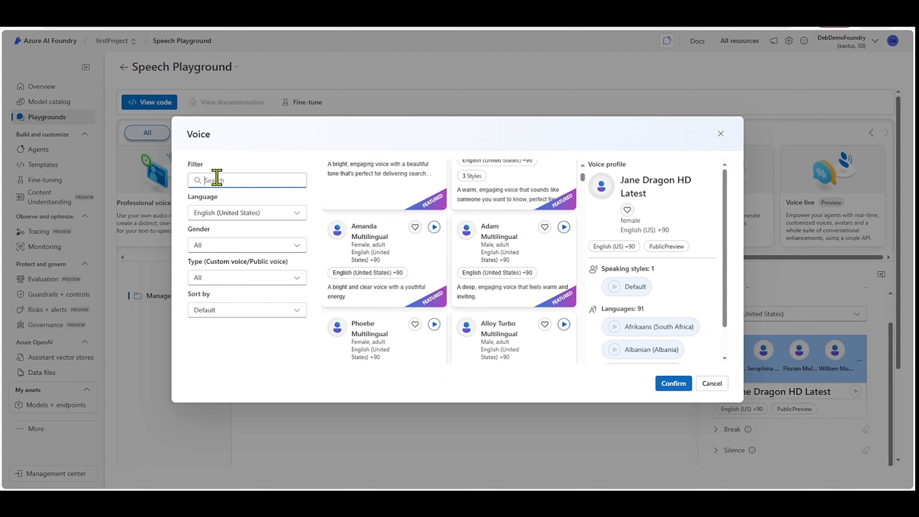
text(Davis)
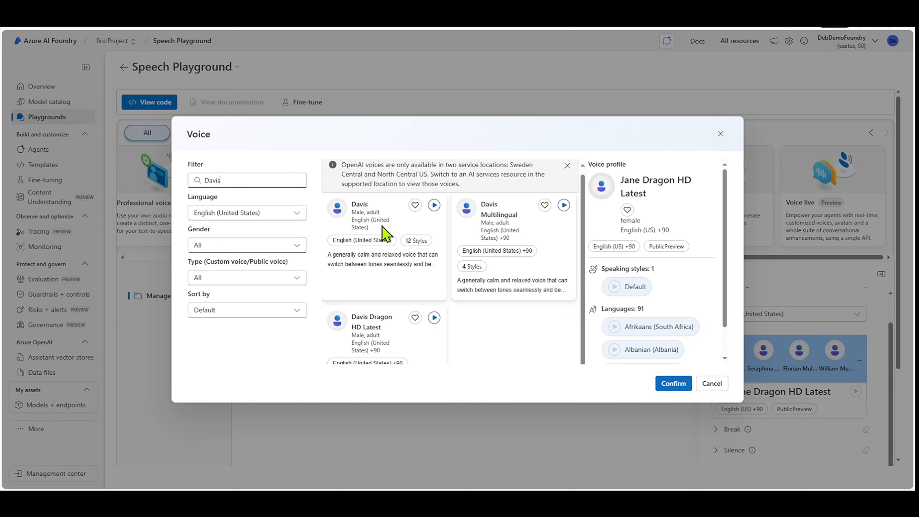
click(379, 225)
click(670, 383)
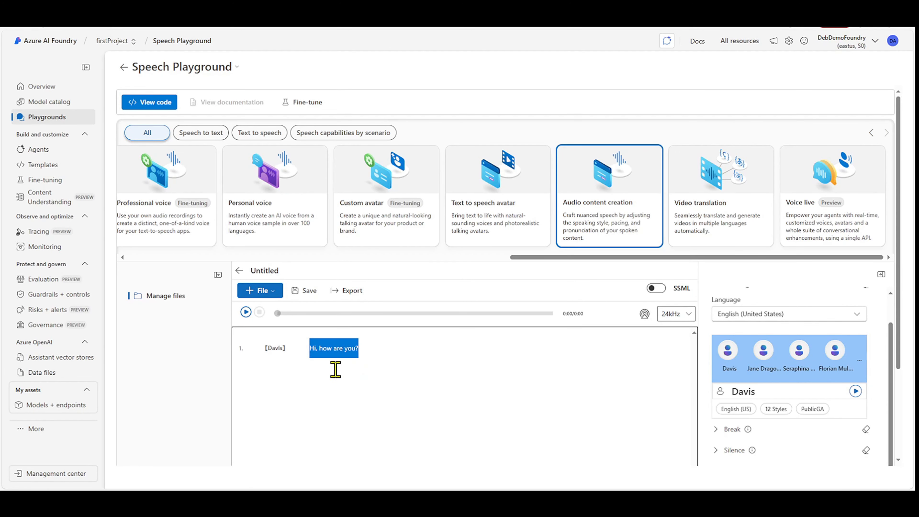
Step: Play the "Hi, how are you?" line in the Davis voice and review the tuning options
click(246, 312)
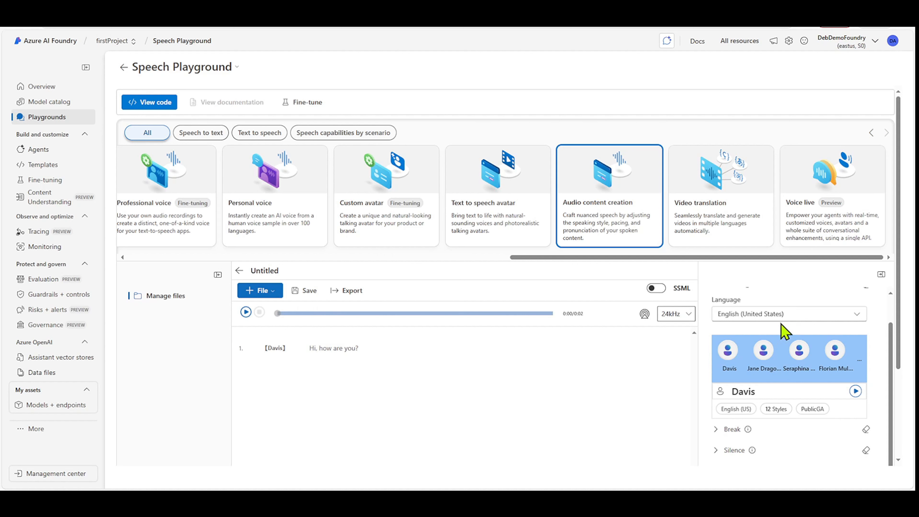
scroll(841, 321, down, 3)
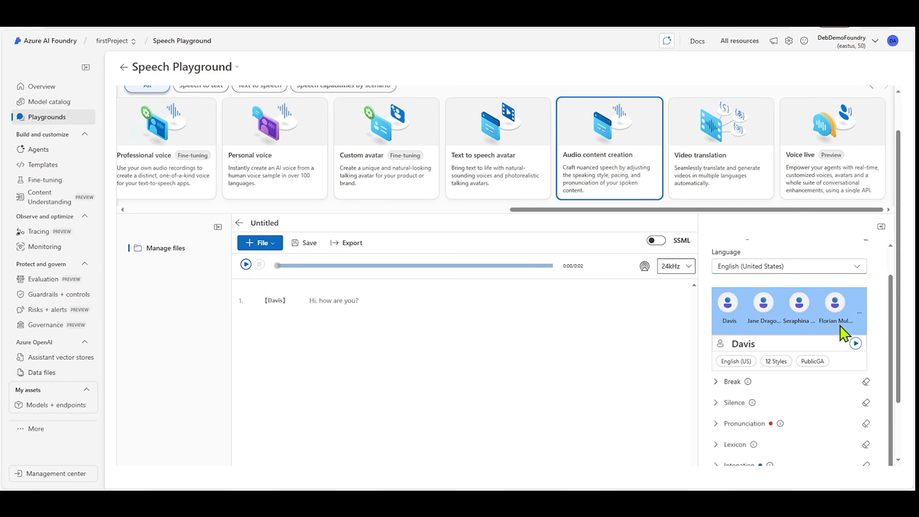
scroll(841, 333, up, 1)
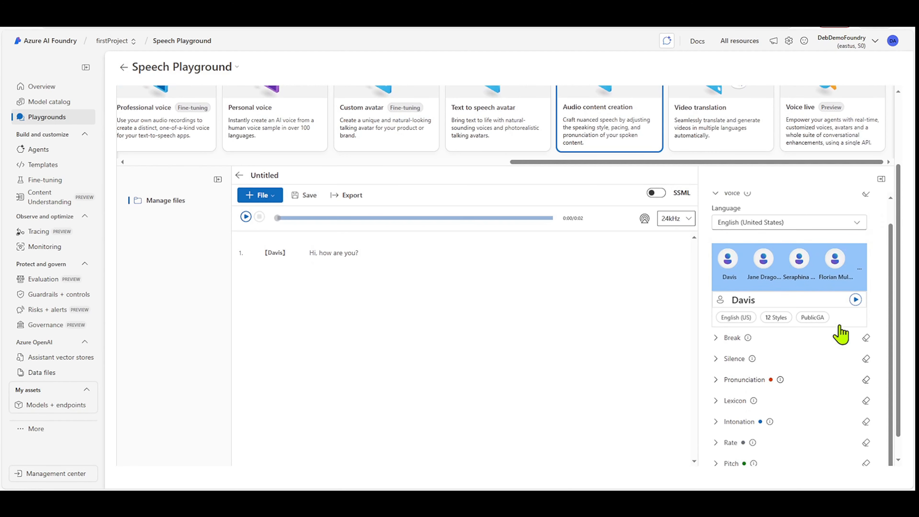
scroll(843, 331, down, 1)
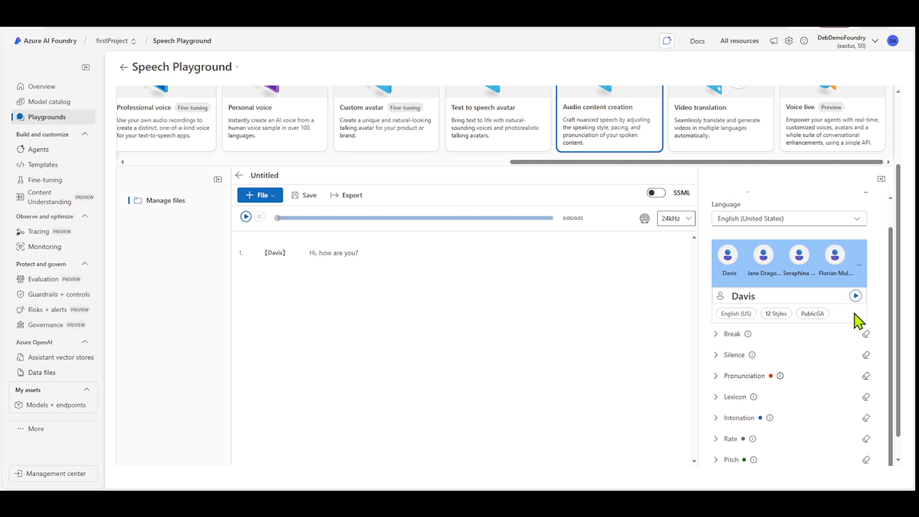
Step: Read the descriptions of the Break, Silence, Pronunciation, Lexicon, Intonation, Rate, Pitch and Volume tuning options
mouse_move(748, 333)
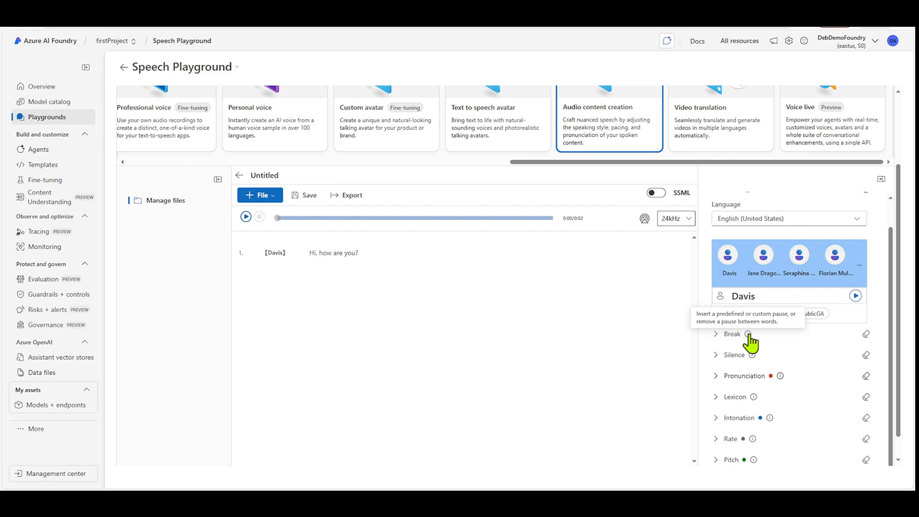
mouse_move(752, 356)
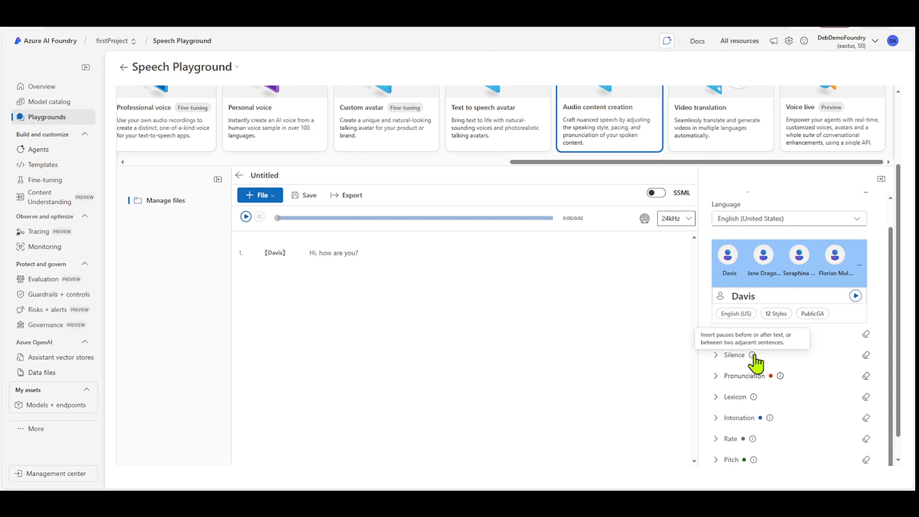
mouse_move(780, 377)
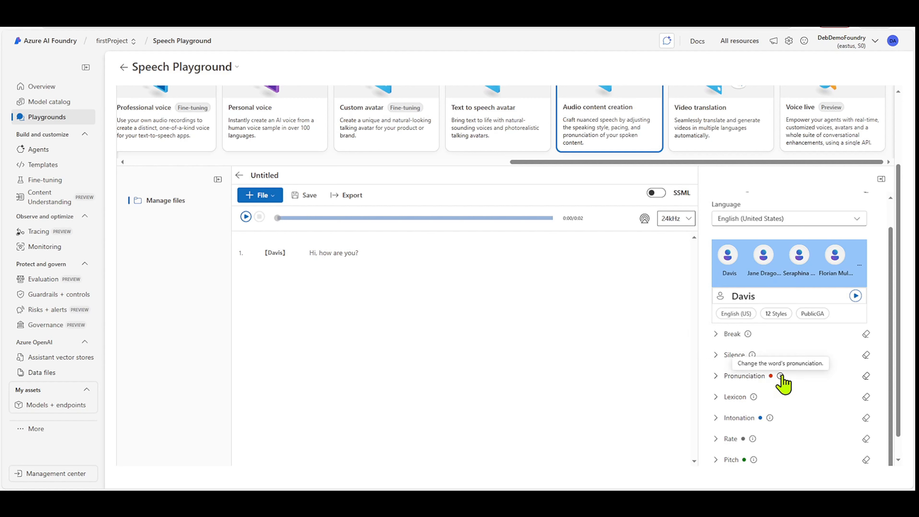
mouse_move(752, 397)
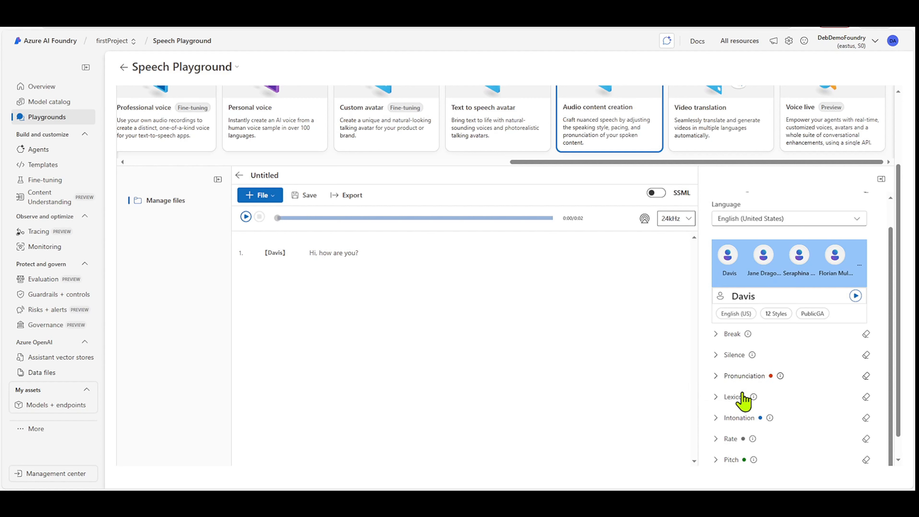
scroll(806, 402, down, 1)
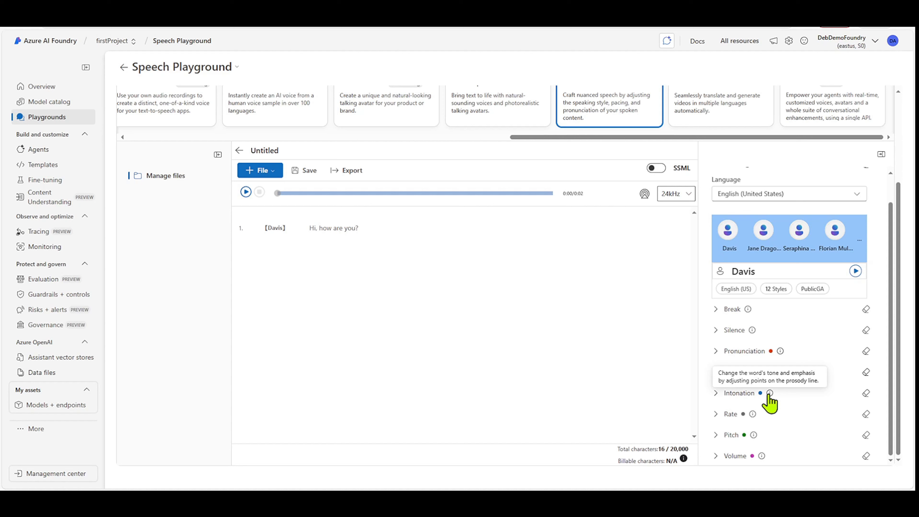
mouse_move(752, 415)
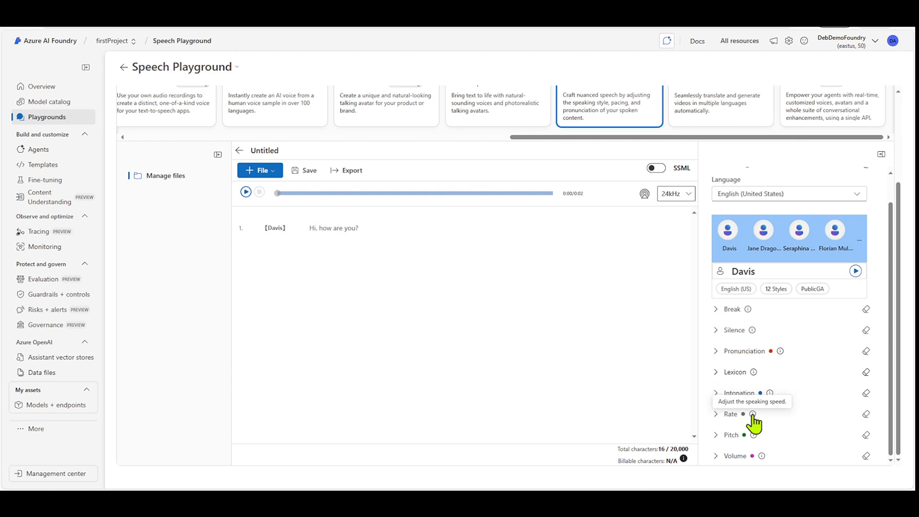
mouse_move(754, 438)
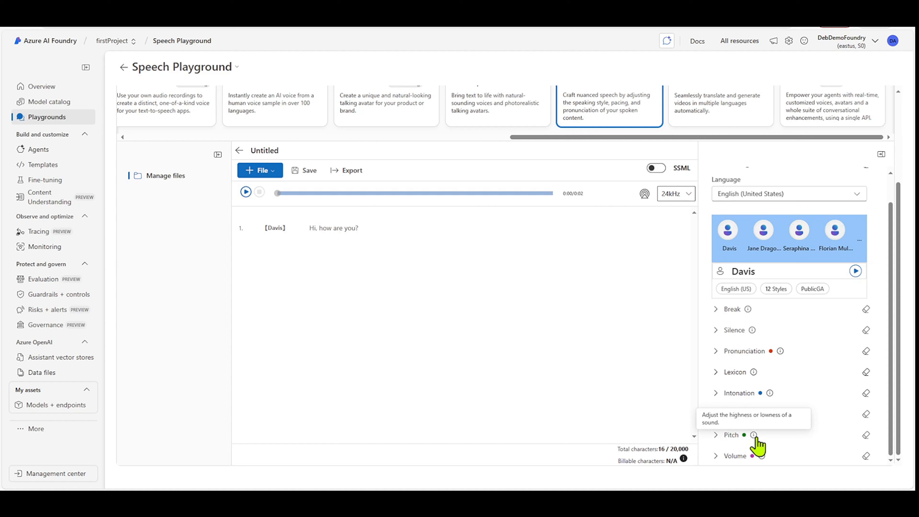
mouse_move(761, 457)
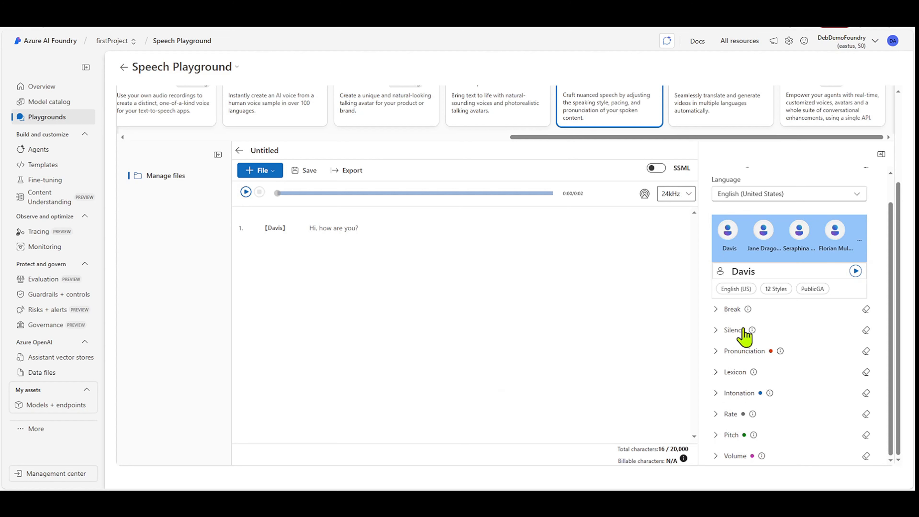
Step: Add a second line starting "Hello, my name is" followed by the speaker's full name, and play only that line
click(382, 234)
key(Return)
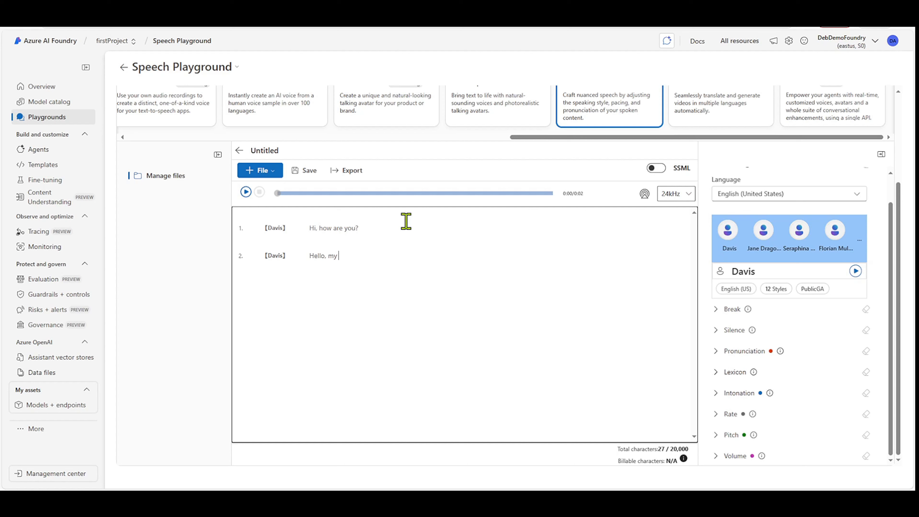
text(Hello, my name is Deb Adeogba.)
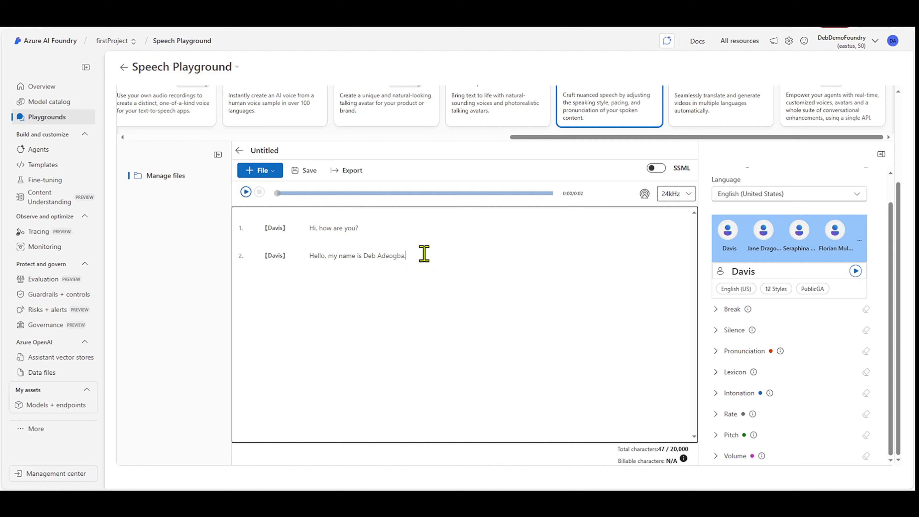
drag(416, 255, 308, 256)
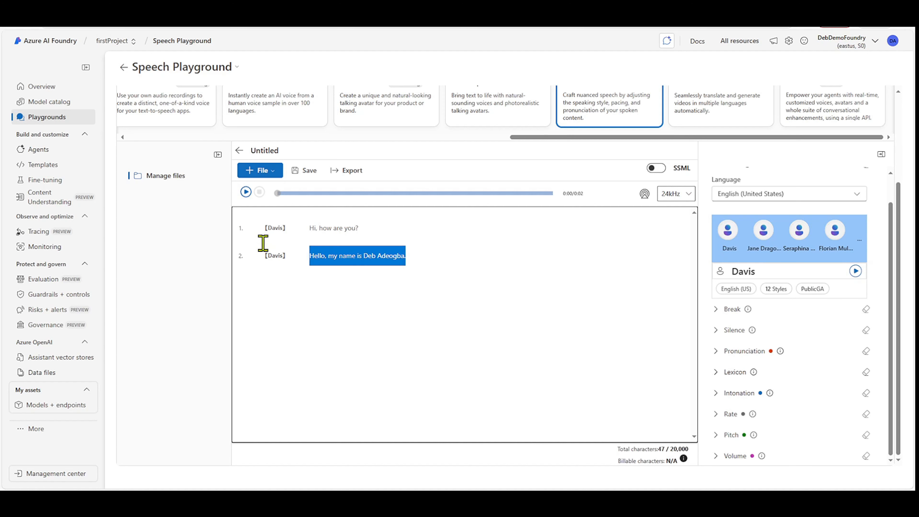
click(246, 192)
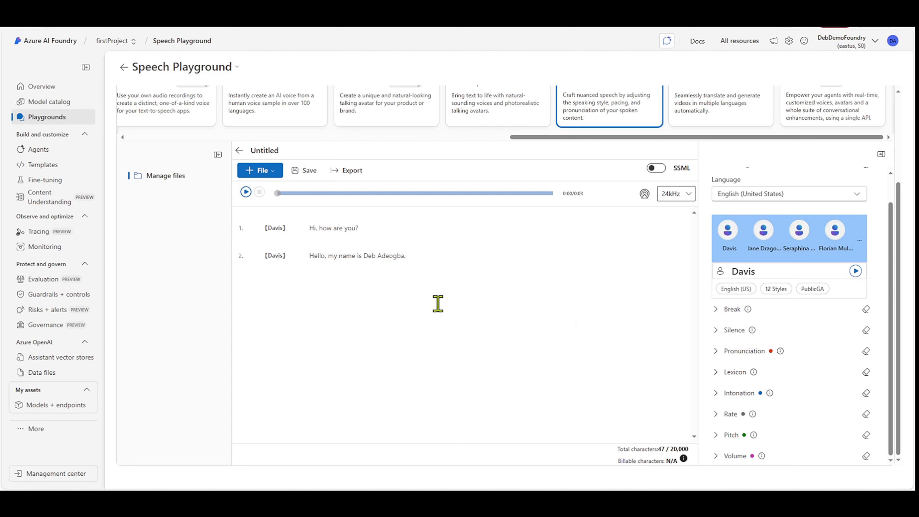
Step: Apply a phonetic spelling as the pronunciation alias of the surname in line 2 and play that line
click(405, 256)
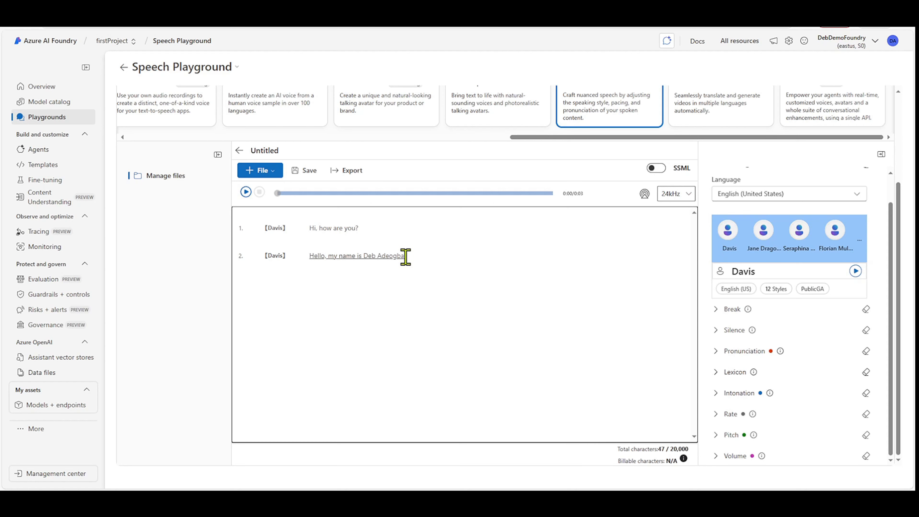
double_click(405, 256)
click(417, 263)
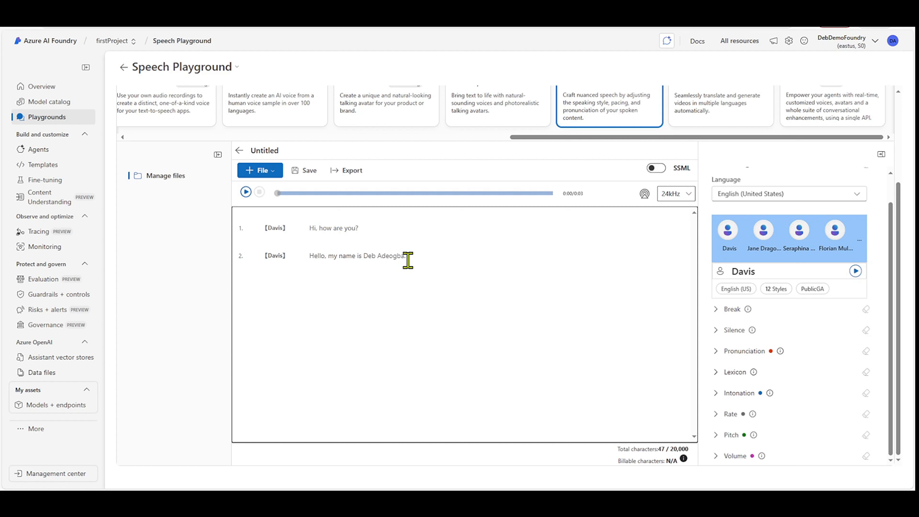
drag(404, 260, 377, 259)
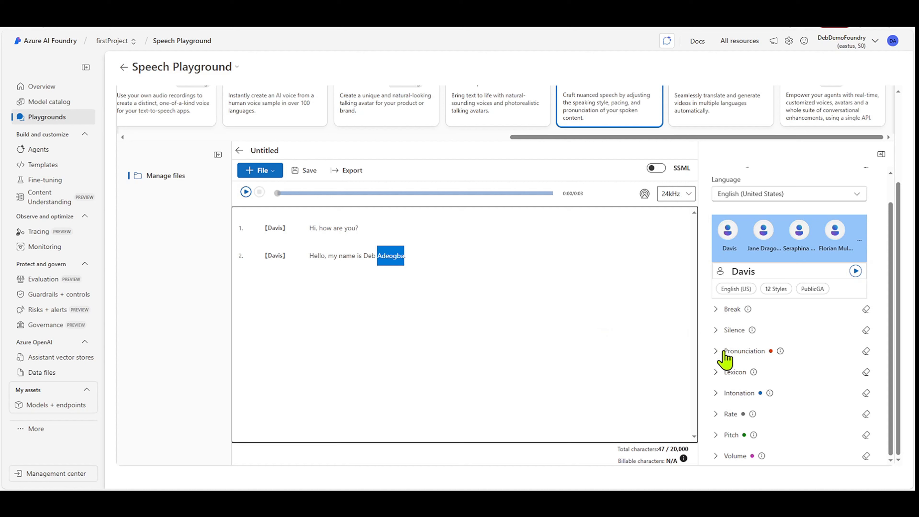
click(716, 351)
click(756, 383)
text(ah-day-oh-bah)
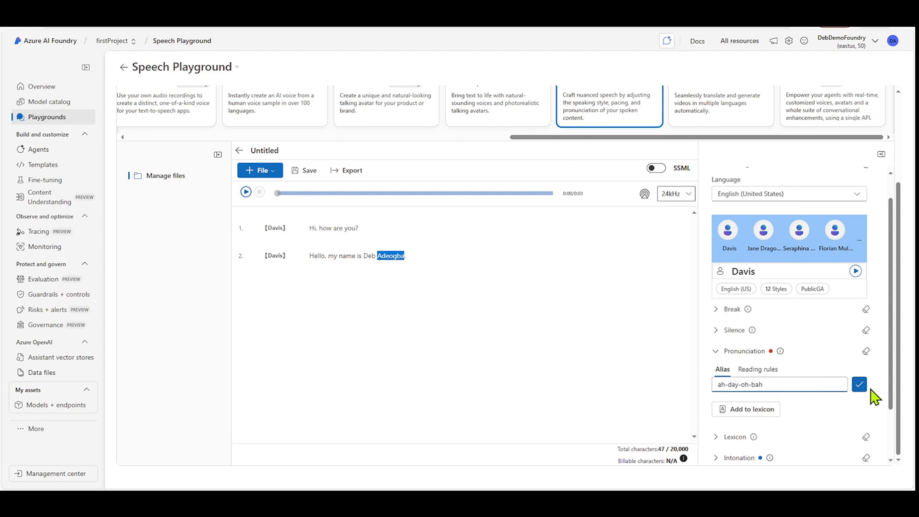
click(860, 384)
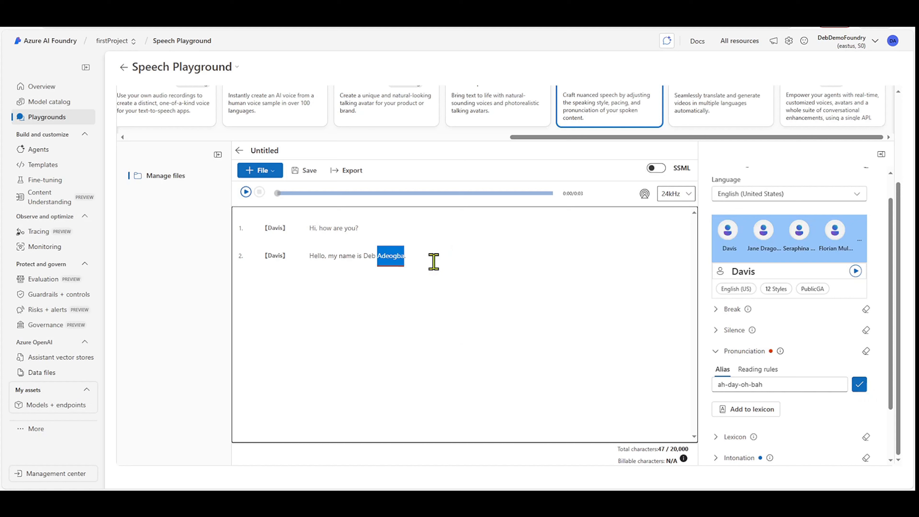
drag(445, 255, 281, 260)
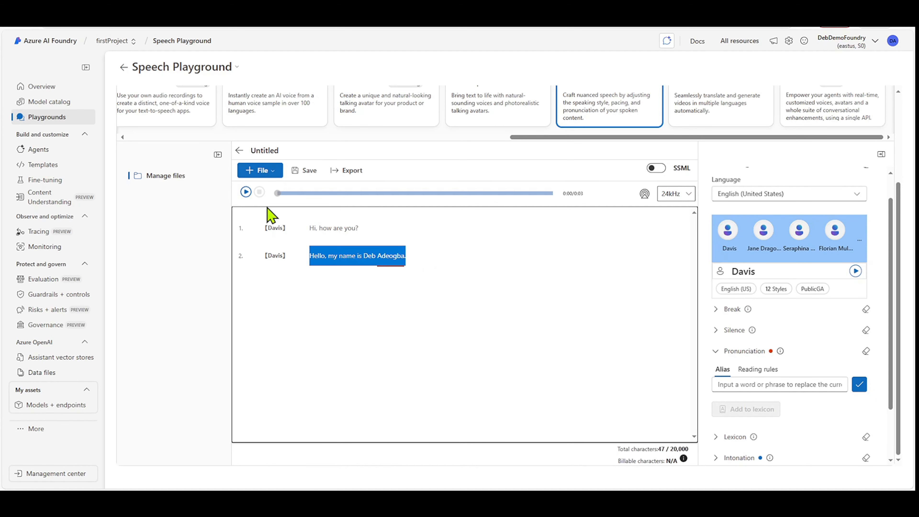
click(245, 192)
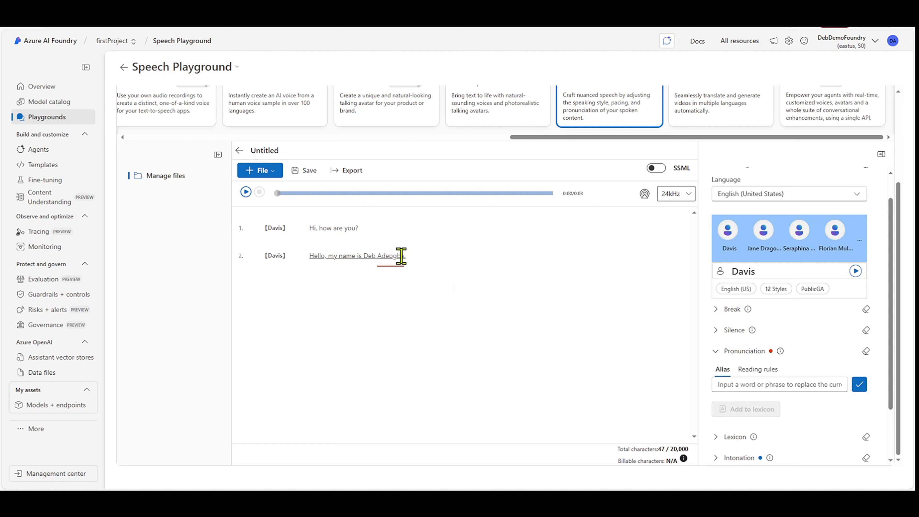
Step: Add the surname and its pronunciation alias to the lexicon file DebLexiconFile
drag(404, 257, 377, 256)
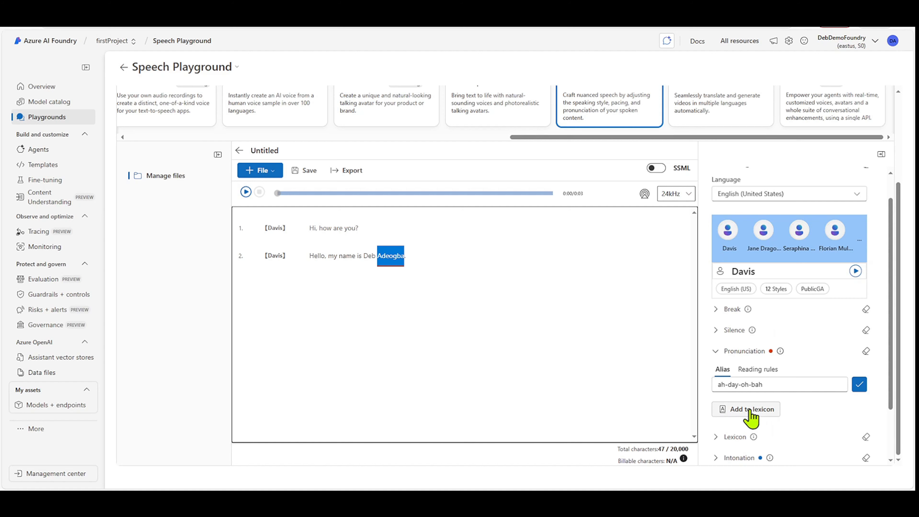
click(750, 416)
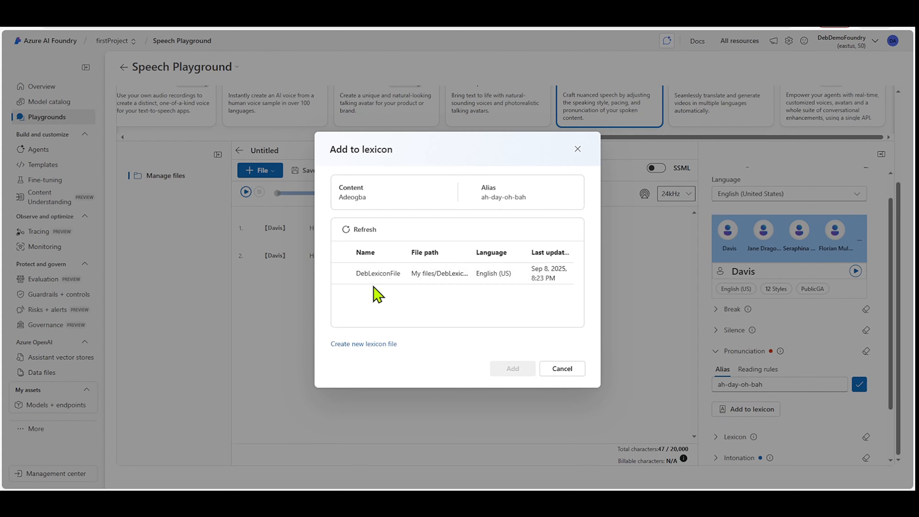
click(341, 273)
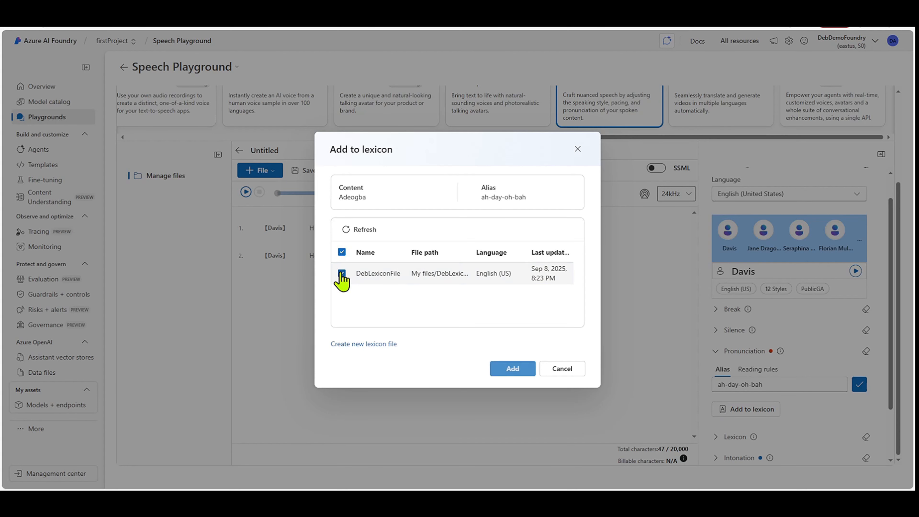
click(512, 373)
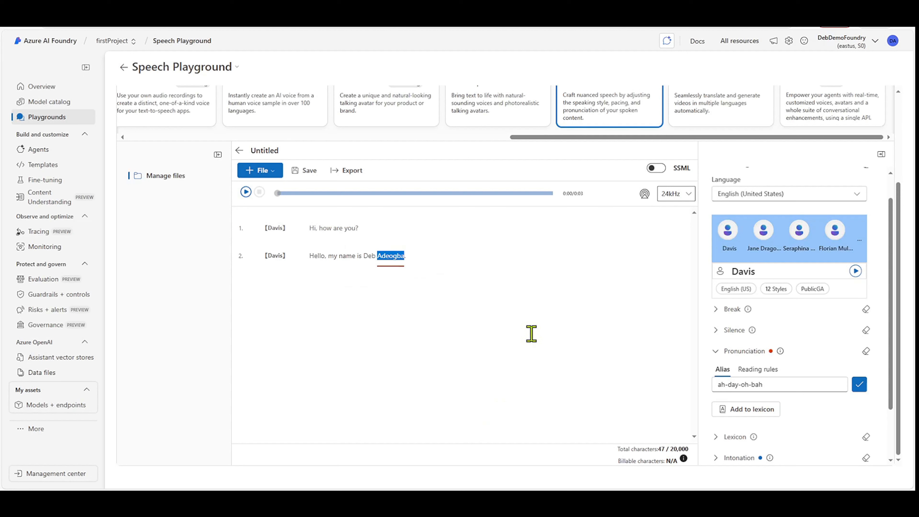
Step: Widen the Content column in the managed files list, then open the "DavisDragonHDLatest - Sad" text file and play its speech
click(165, 177)
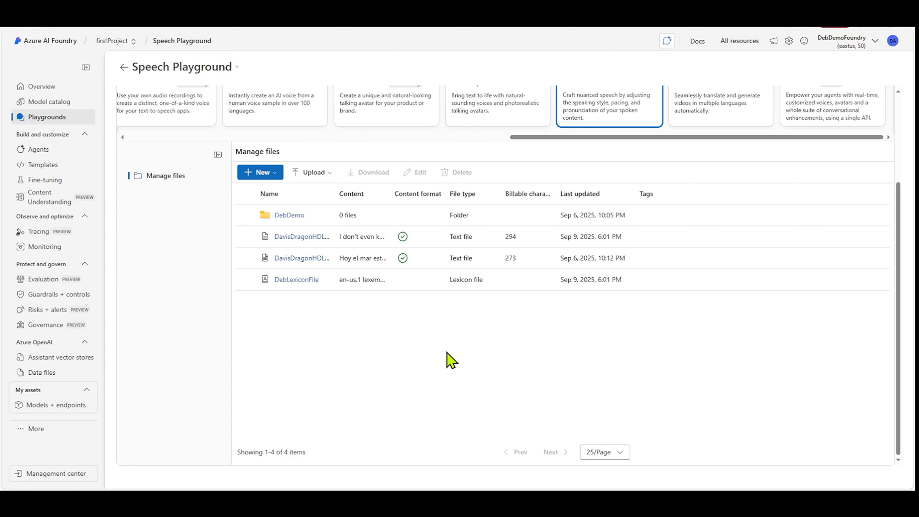
drag(391, 193, 521, 213)
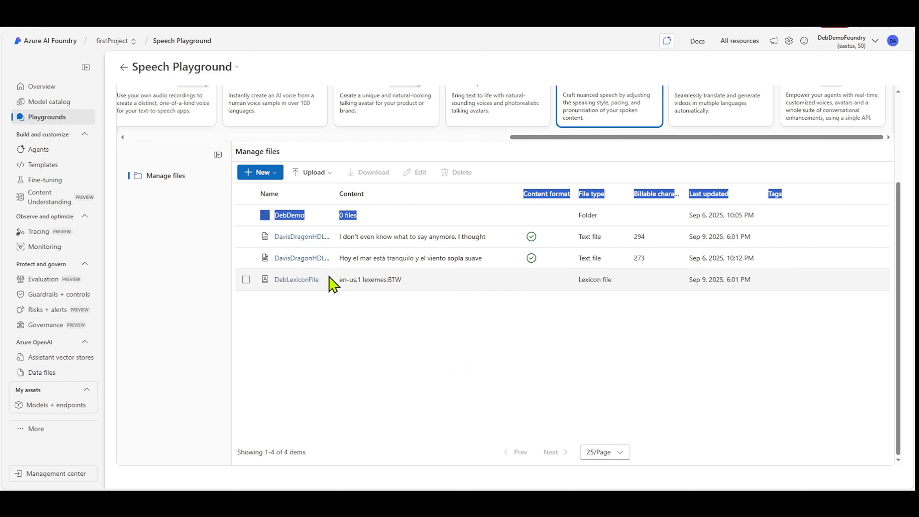
click(306, 237)
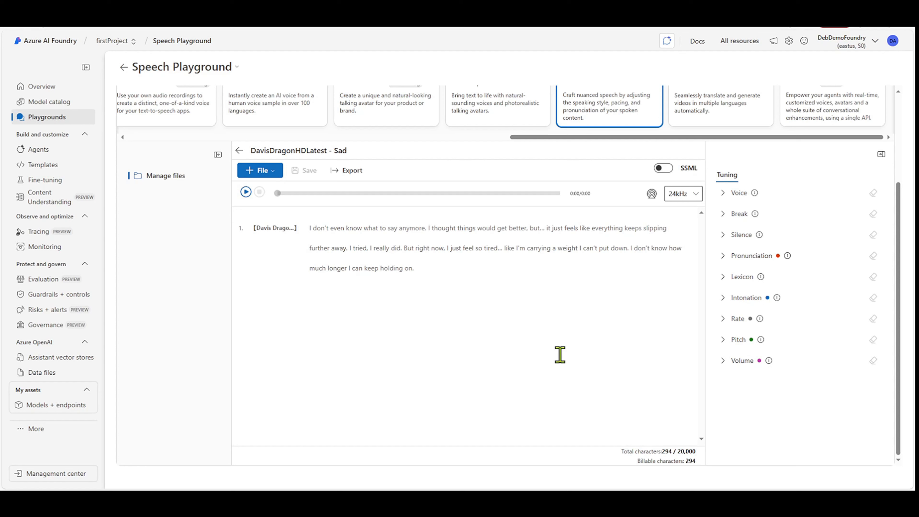
drag(423, 275, 267, 212)
click(246, 192)
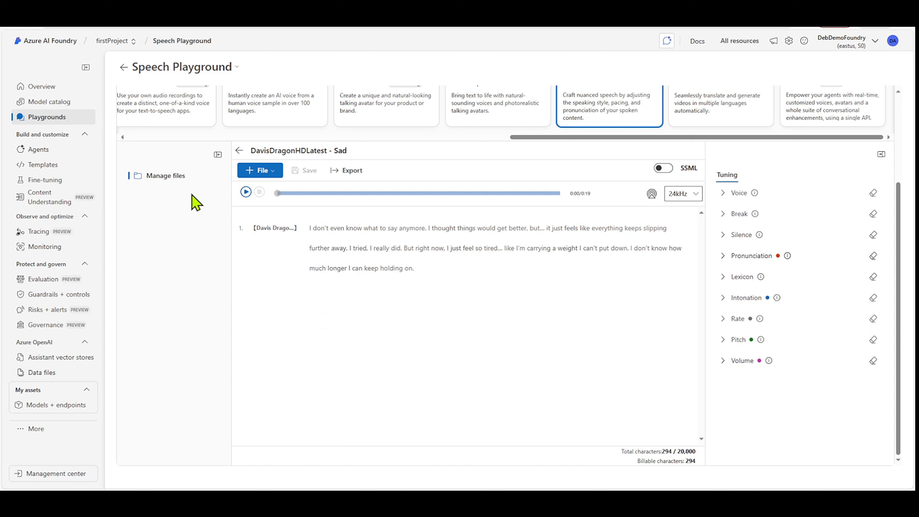
Step: Open the "DavisDragonHDLatest-Spanish" text file from the managed files and play its speech
click(156, 185)
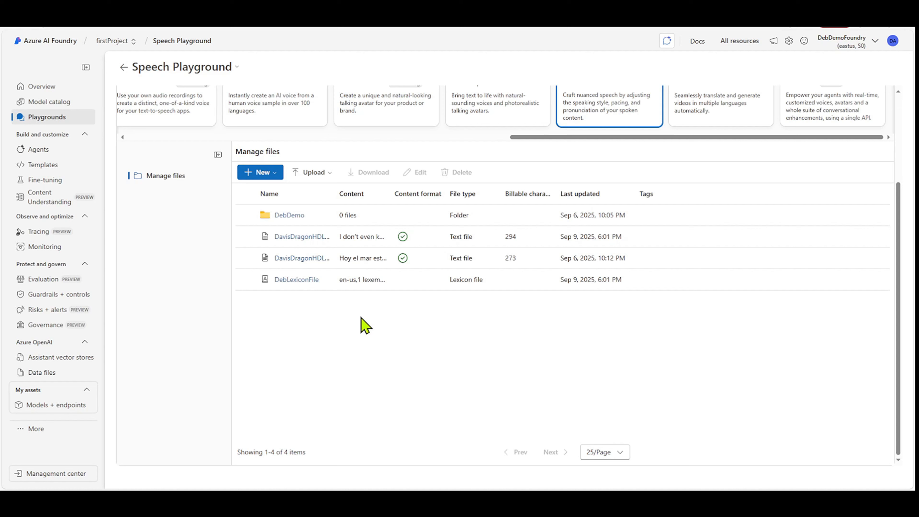
click(297, 258)
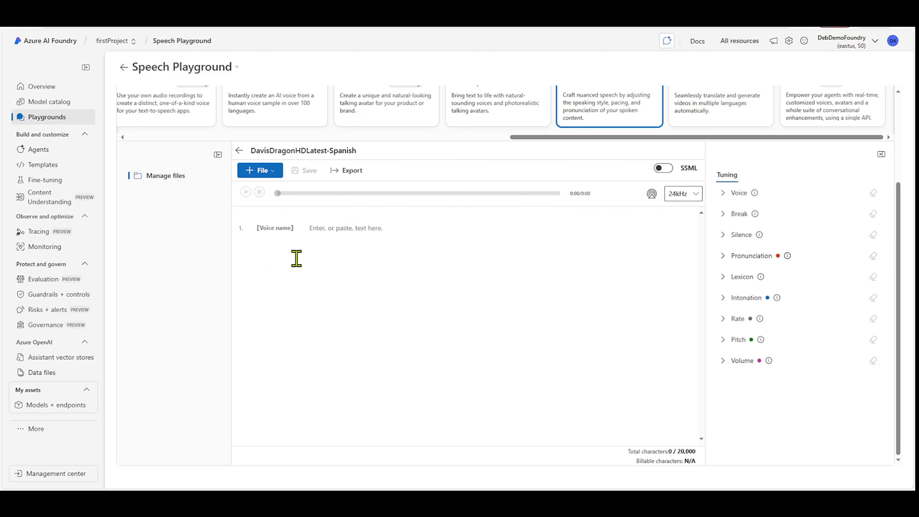
drag(375, 265, 277, 230)
click(246, 192)
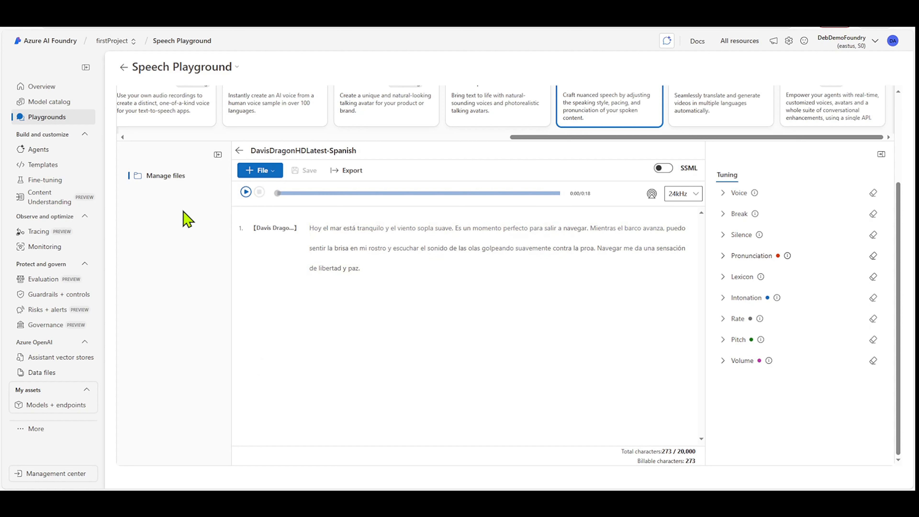
Step: Return to the managed files list and bring the Voice gallery card into view among the speech capabilities
click(162, 176)
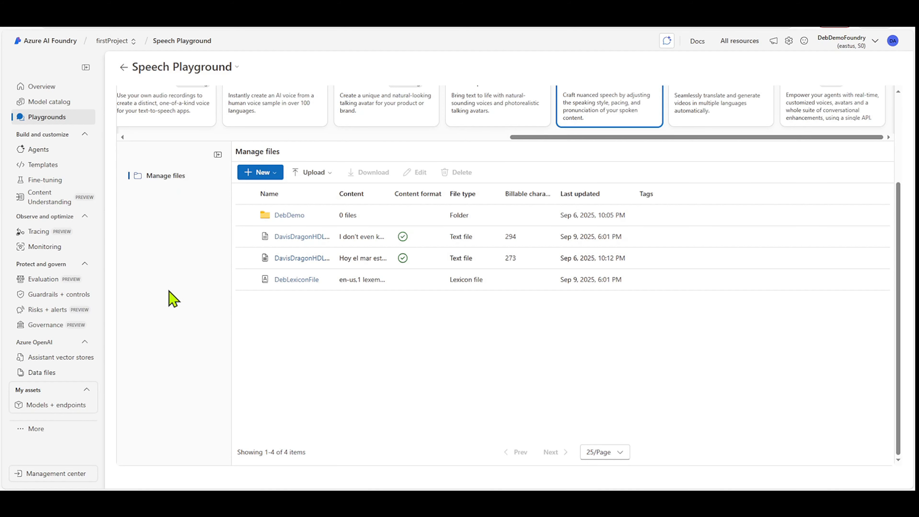
scroll(211, 299, up, 3)
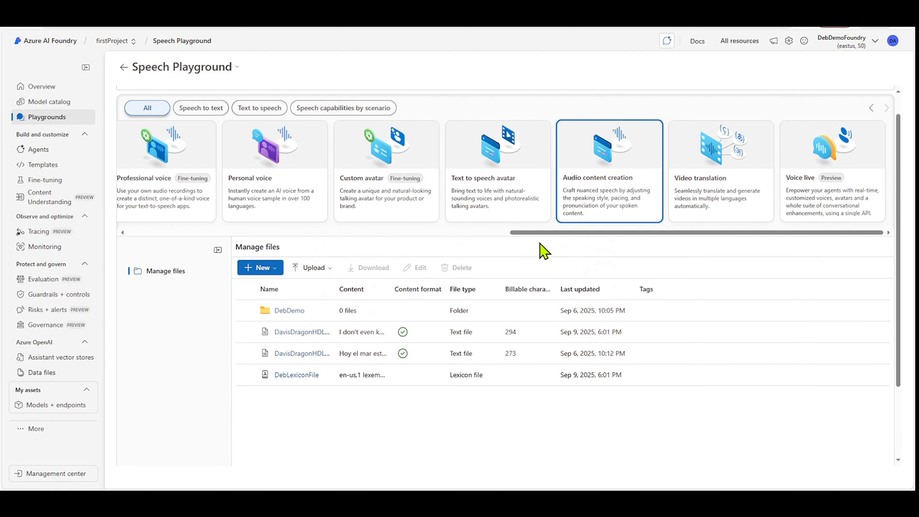
drag(542, 234, 447, 254)
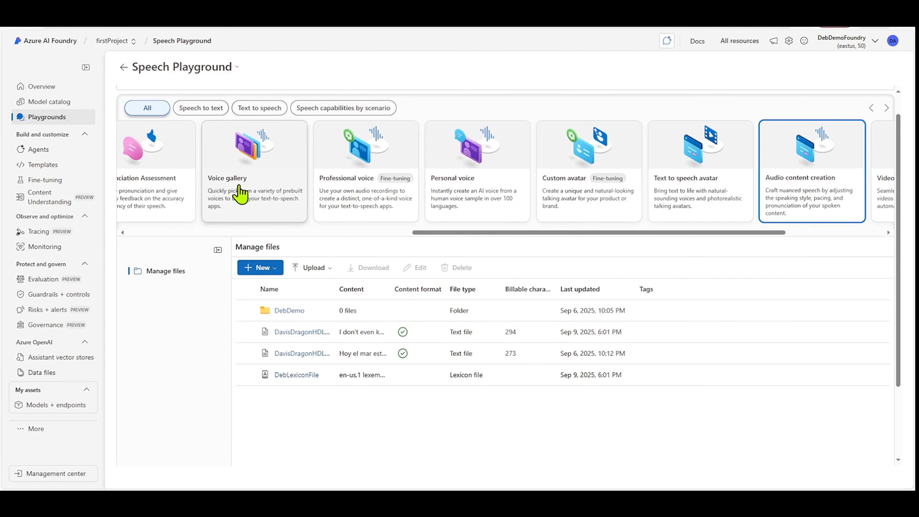